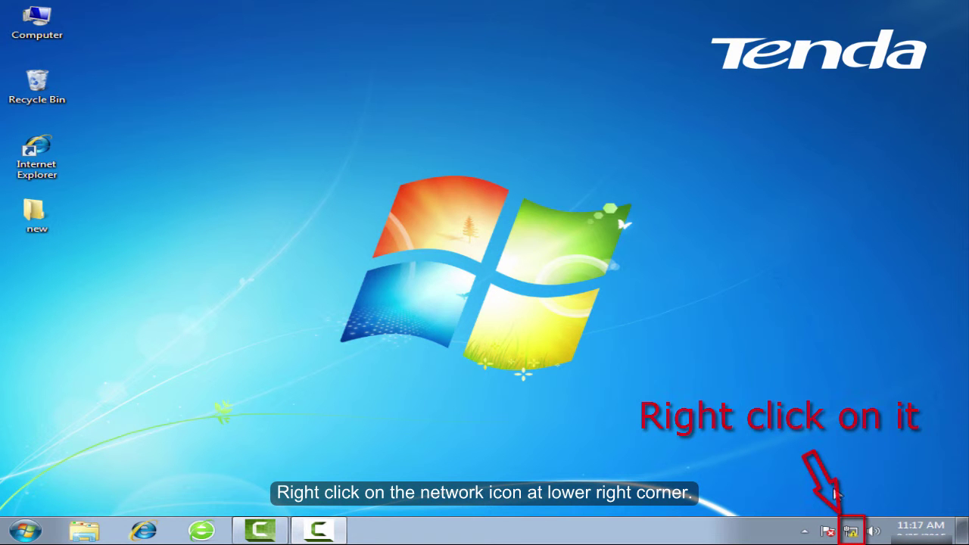
- Open the Local Area Connection Properties dialog from the Network and Sharing Center's adapter settings
{"action": "right_click", "coordinate": [851, 534]}
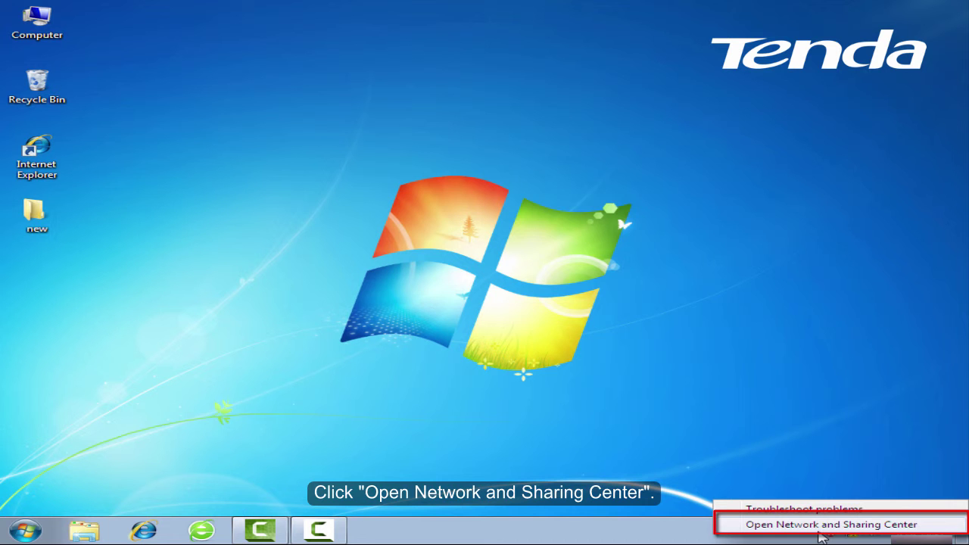
{"action": "left_click", "coordinate": [822, 525]}
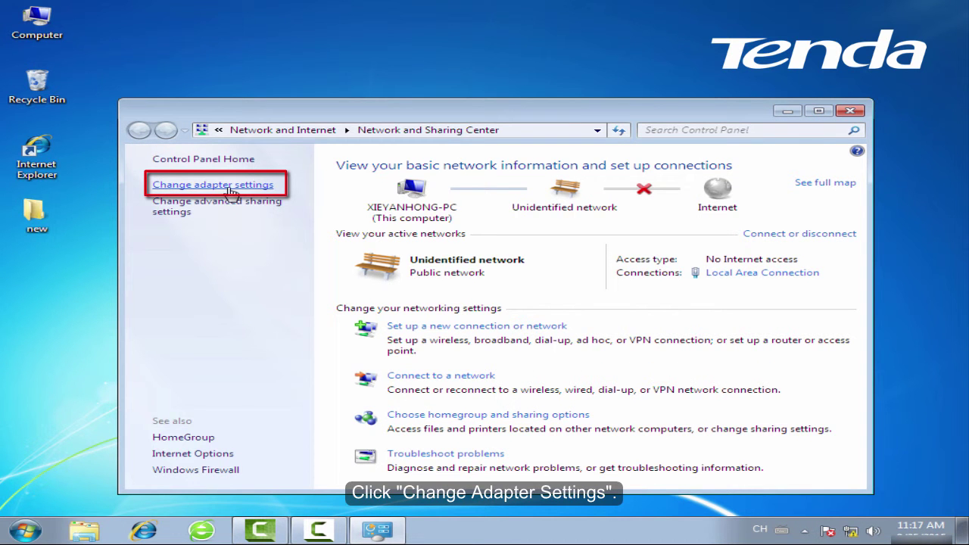
{"action": "left_click", "coordinate": [231, 192]}
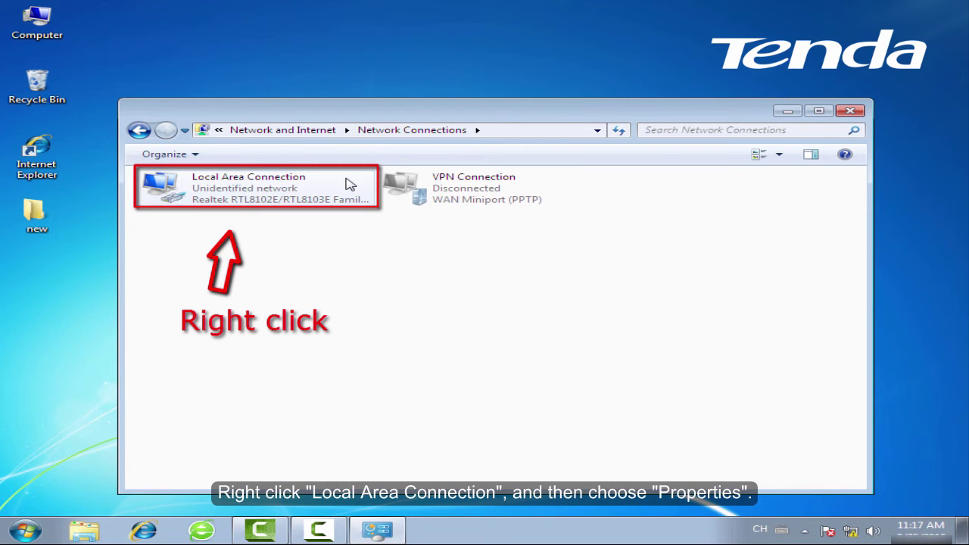
{"action": "left_click", "coordinate": [315, 198]}
{"action": "right_click", "coordinate": [329, 187]}
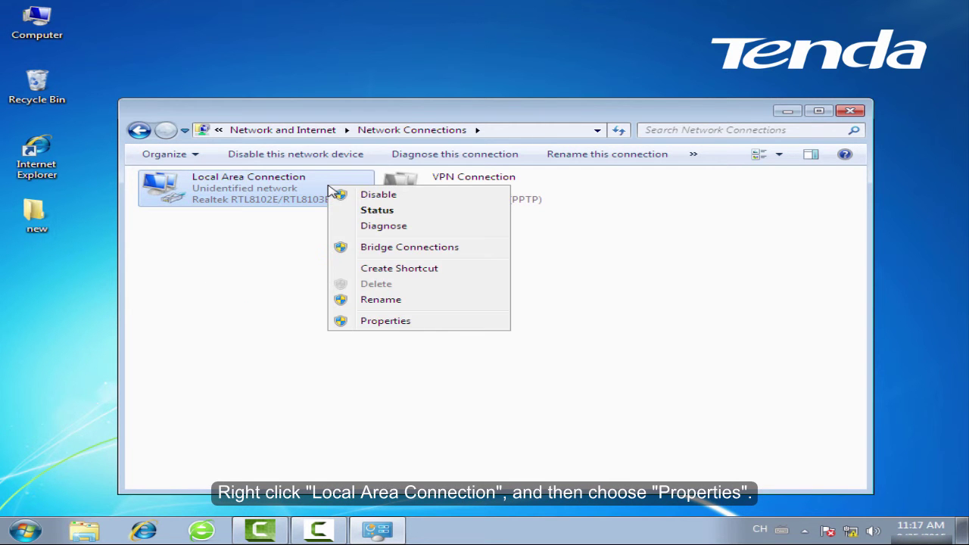
{"action": "left_click", "coordinate": [421, 324]}
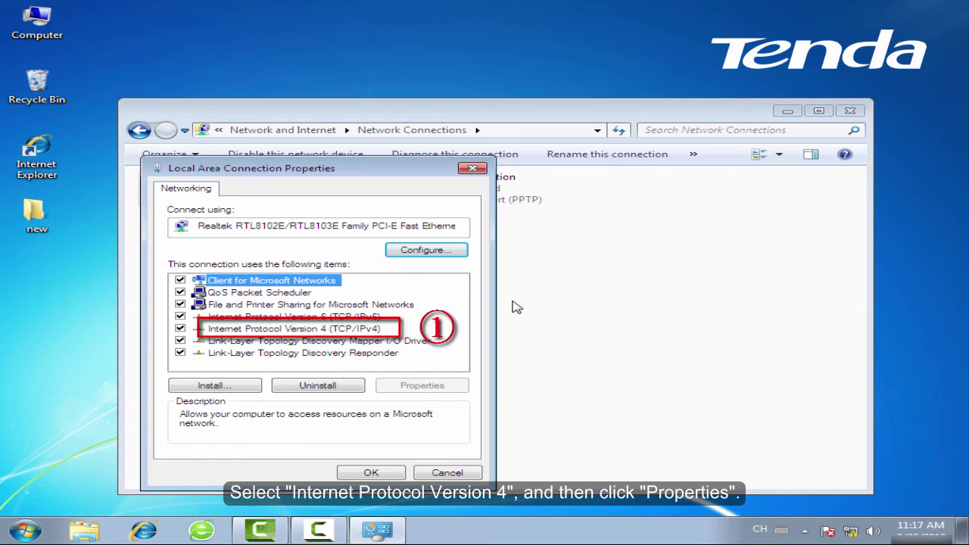
- Set Internet Protocol Version 4 to obtain the IP address and DNS server automatically, then close the properties
{"action": "key", "text": "Down"}
{"action": "key", "text": "Down"}
{"action": "key", "text": "Down"}
{"action": "key", "text": "Down"}
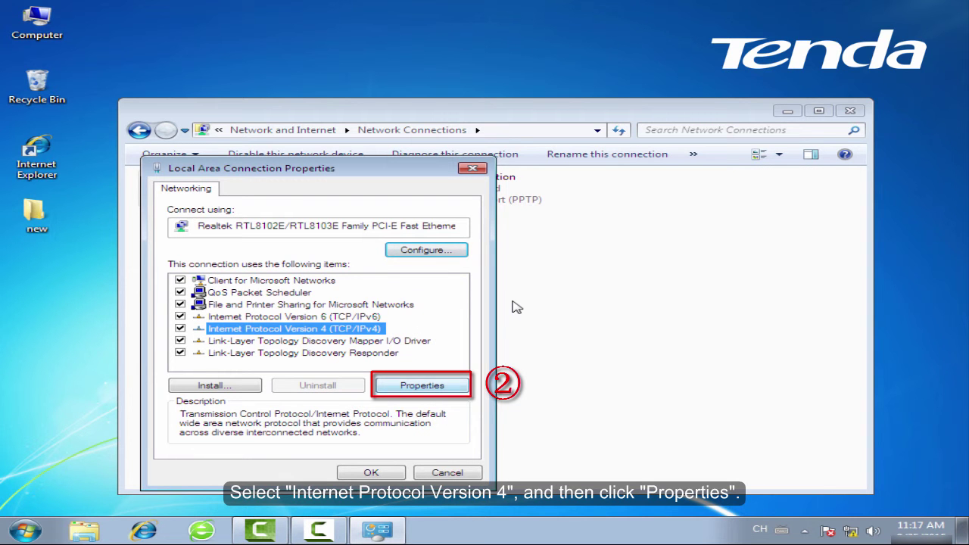
{"action": "key", "text": "Tab"}
{"action": "key", "text": "Tab"}
{"action": "key", "text": "Return"}
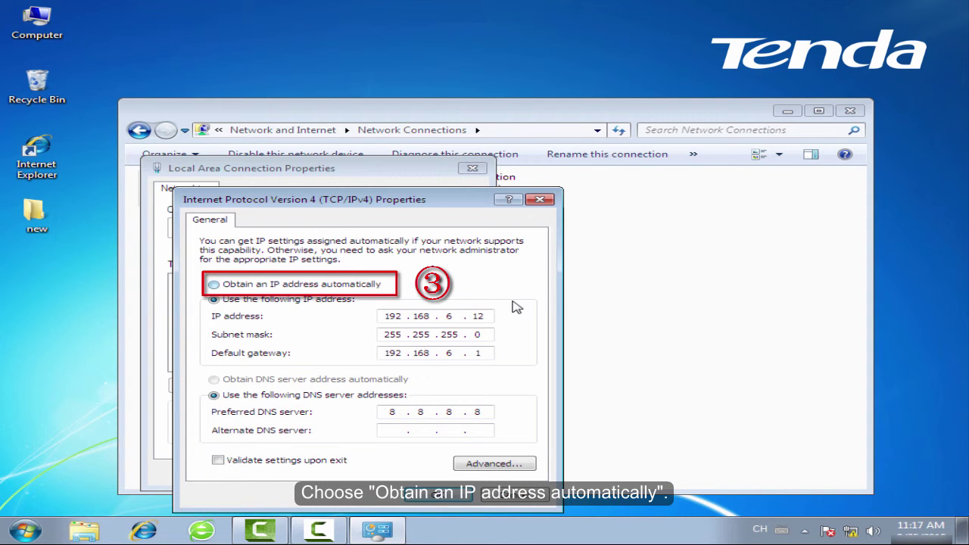
{"action": "key", "text": "Up"}
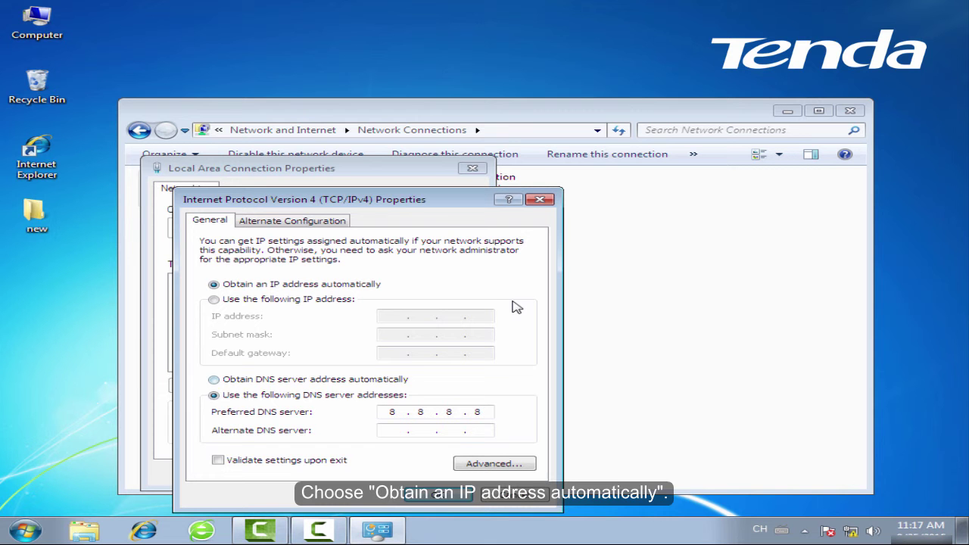
{"action": "key", "text": "Up"}
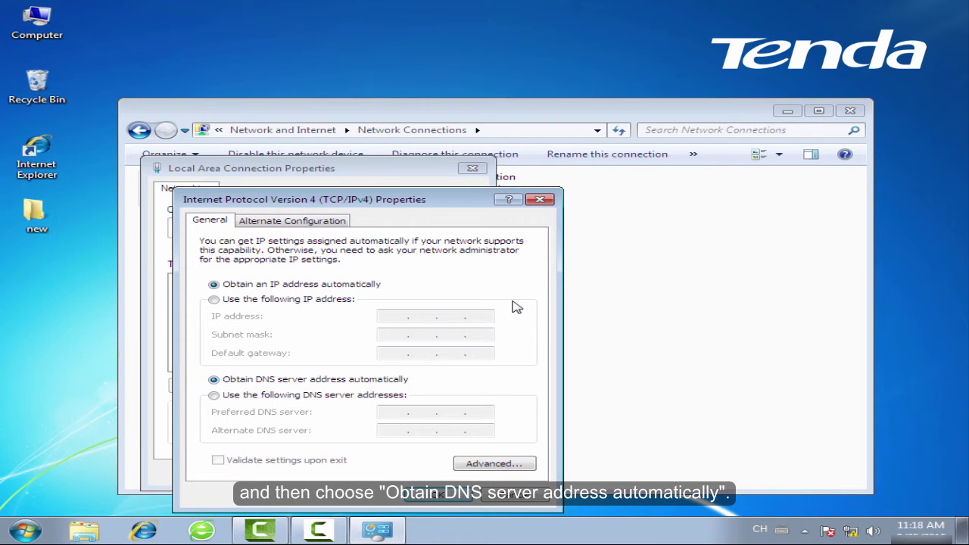
{"action": "key", "text": "Return"}
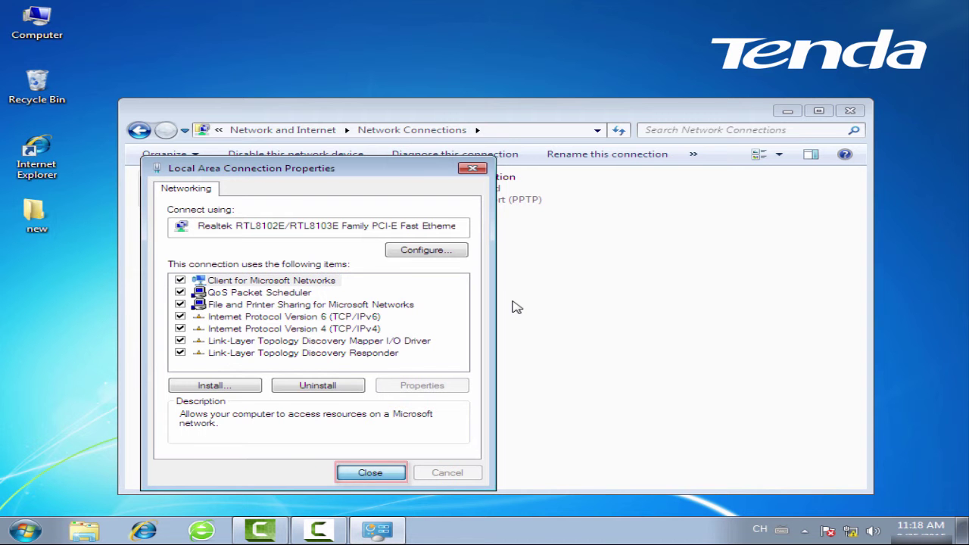
{"action": "key", "text": "Return"}
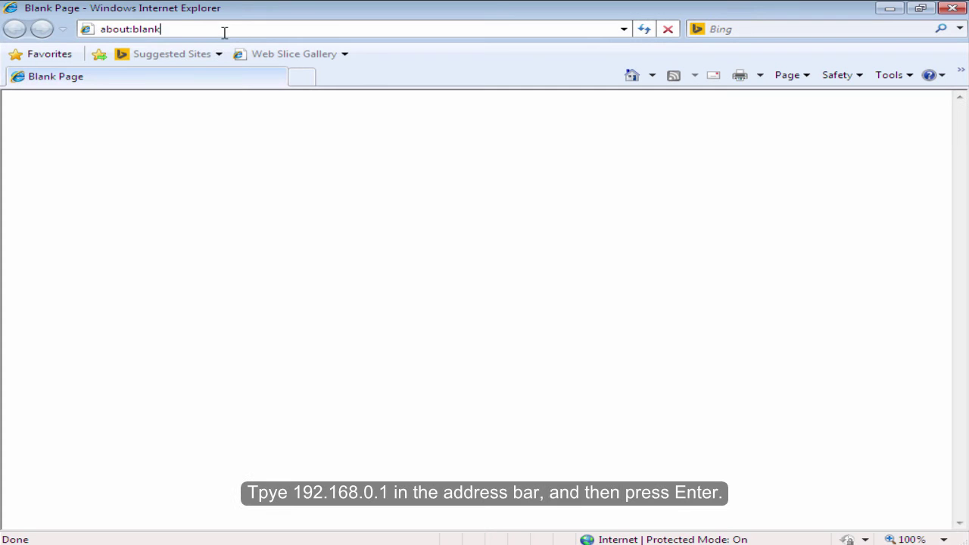
- Load the router address 192.168.0.1 in Internet Explorer
{"action": "key", "text": "BackSpace"}
{"action": "key", "text": "BackSpace"}
{"action": "key", "text": "BackSpace"}
{"action": "key", "text": "BackSpace"}
{"action": "key", "text": "BackSpace"}
{"action": "key", "text": "BackSpace"}
{"action": "key", "text": "BackSpace"}
{"action": "key", "text": "BackSpace"}
{"action": "key", "text": "BackSpace"}
{"action": "key", "text": "BackSpace"}
{"action": "type", "text": "192"}
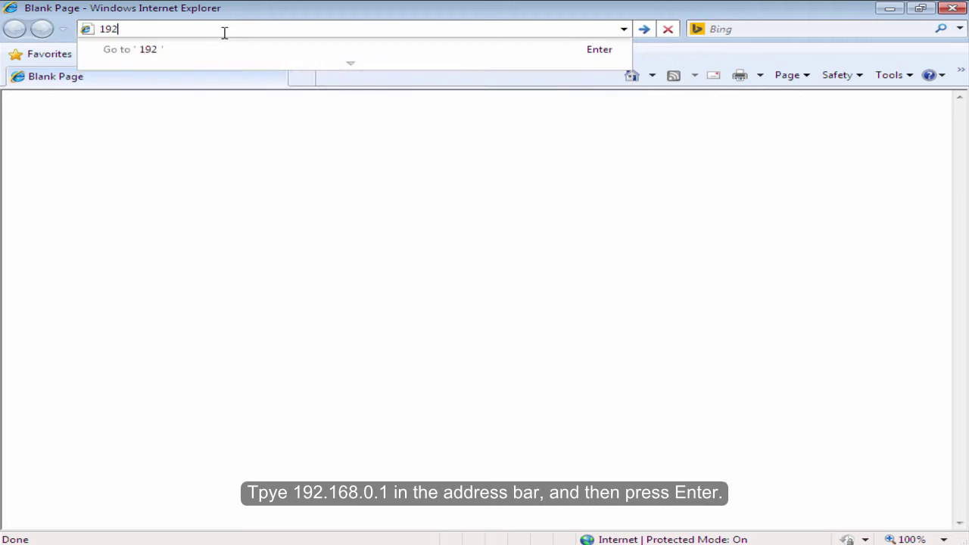
{"action": "type", "text": ".168."}
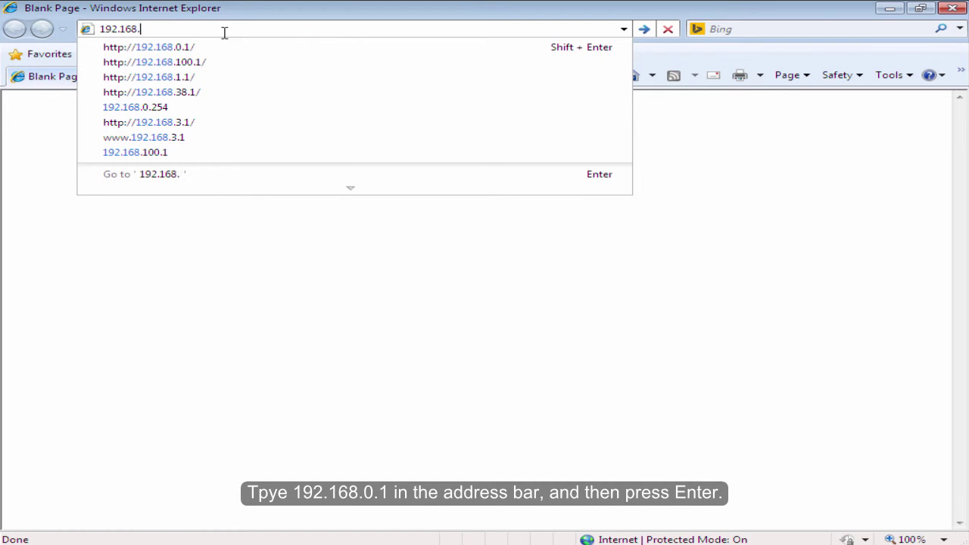
{"action": "type", "text": "0.1"}
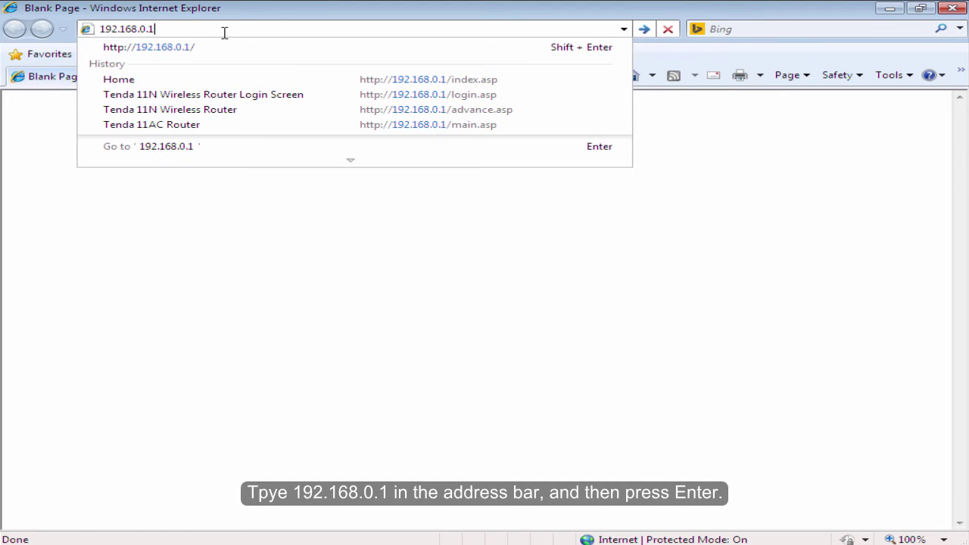
{"action": "key", "text": "Return"}
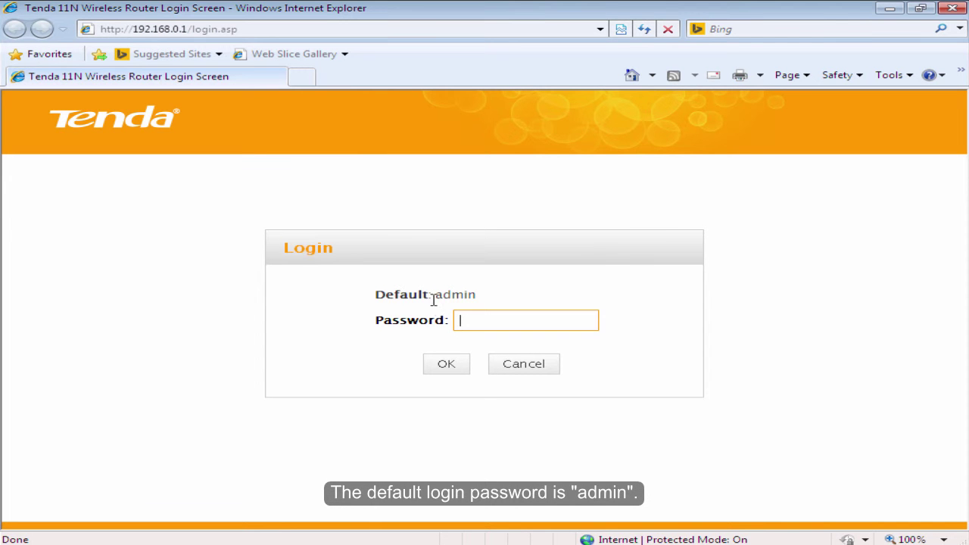
- Log in to the Tenda router with the default login password
{"action": "left_click_drag", "start_coordinate": [429, 293], "coordinate": [515, 302]}
{"action": "left_click", "coordinate": [515, 319]}
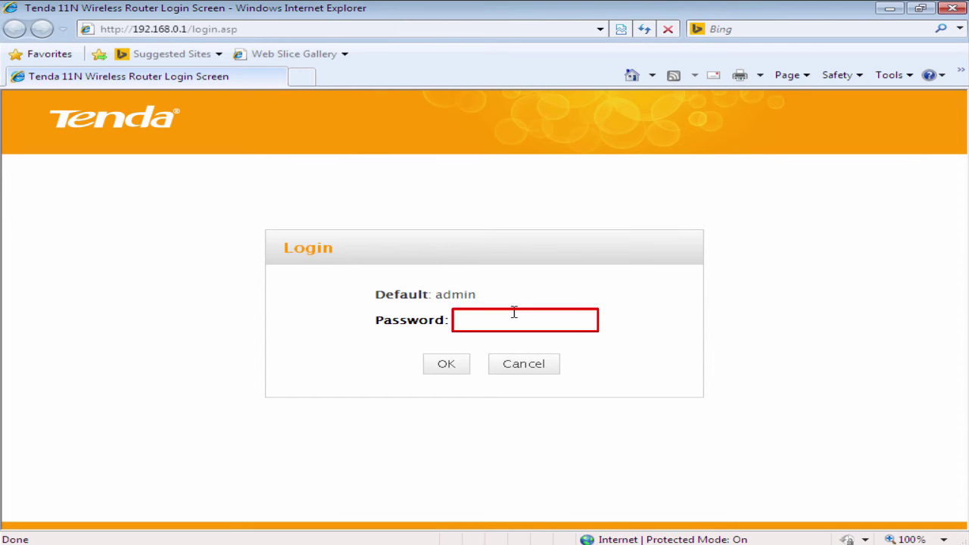
{"action": "type", "text": "a"}
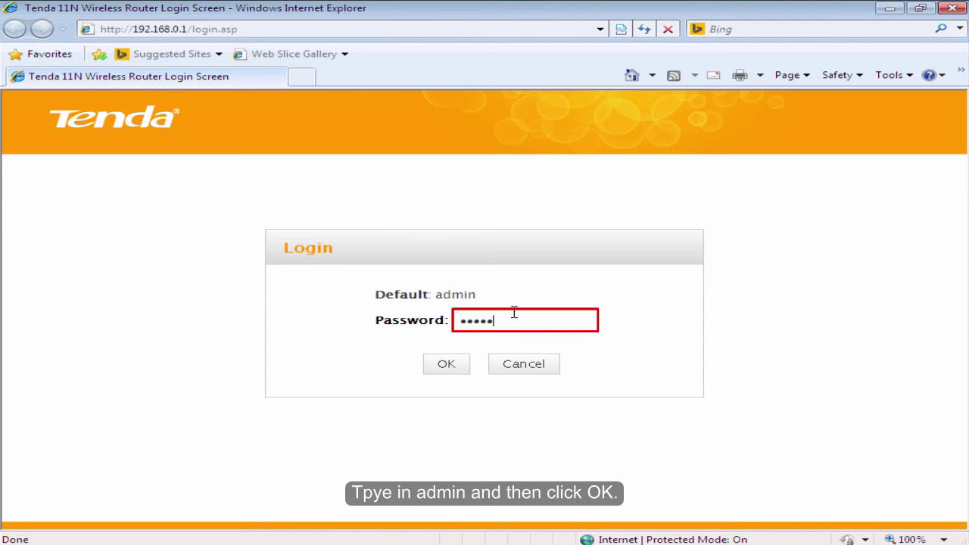
{"action": "left_click", "coordinate": [461, 366]}
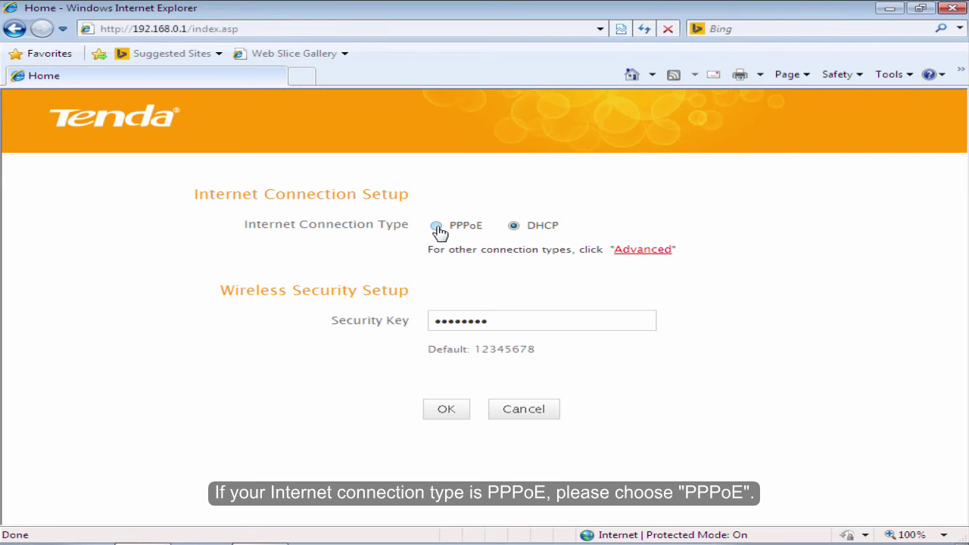
- Switch the connection type to PPPoE and enter the account username and password
{"action": "left_click", "coordinate": [437, 227]}
{"action": "left_click", "coordinate": [490, 258]}
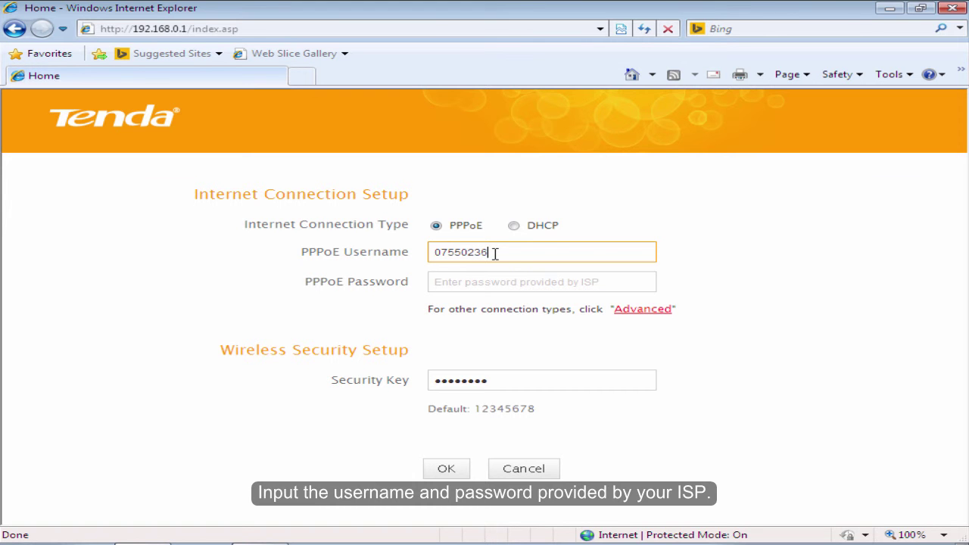
{"action": "type", "text": "30"}
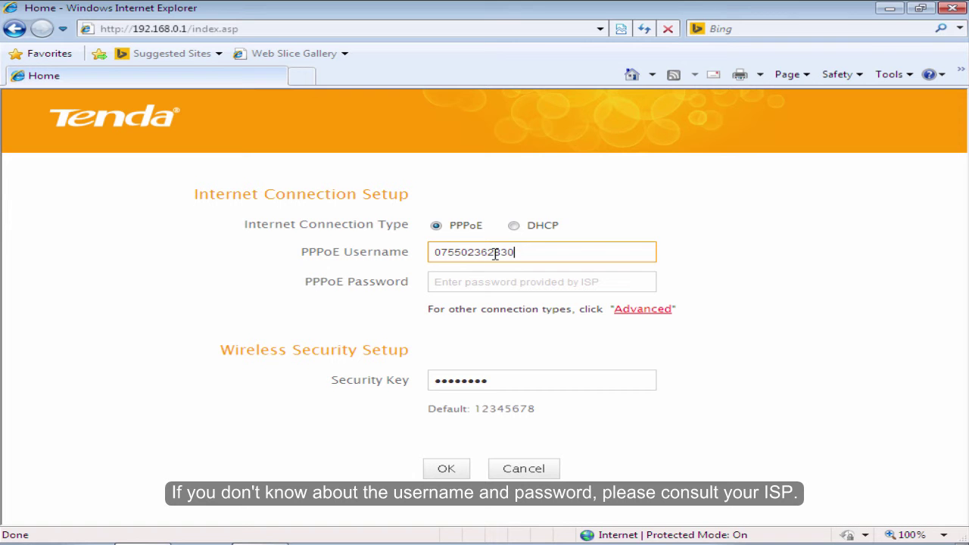
{"action": "type", "text": "@163.gd"}
{"action": "left_click", "coordinate": [471, 276]}
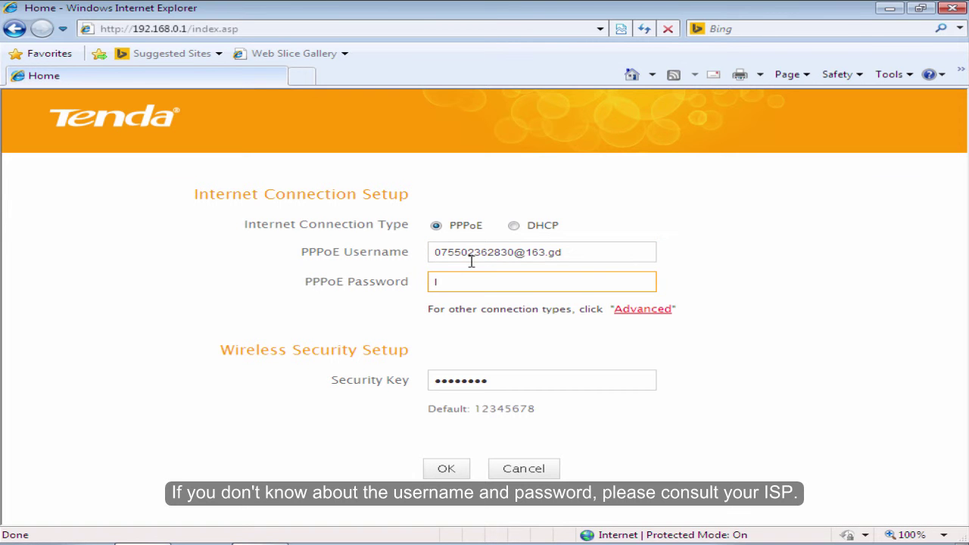
{"action": "type", "text": "A"}
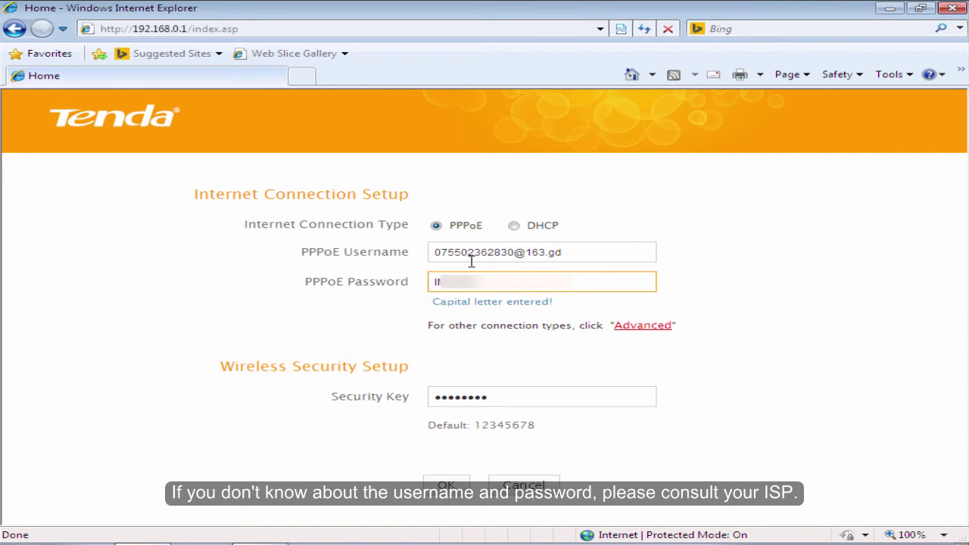
{"action": "type", "text": "A"}
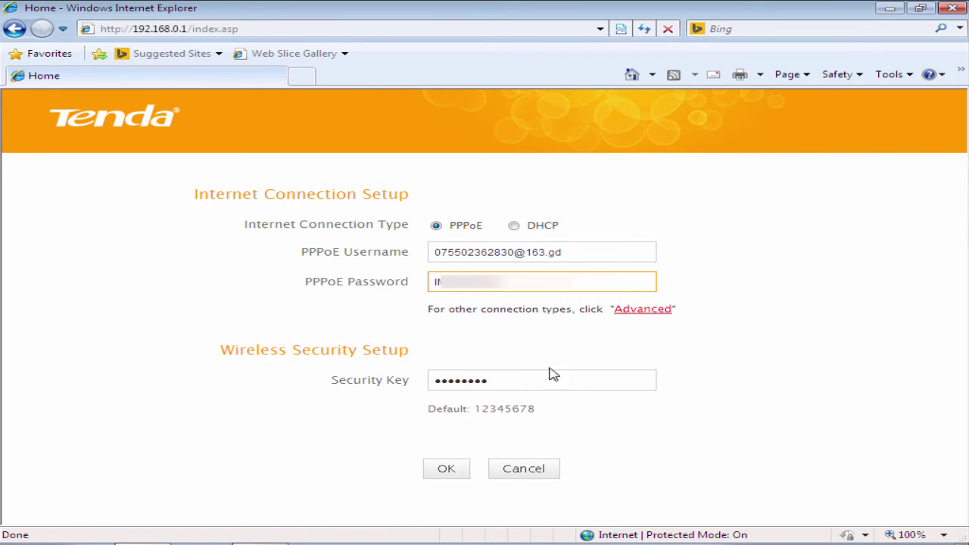
- Replace the default Wi-Fi security key with a new key, then save and confirm
{"action": "left_click", "coordinate": [506, 381]}
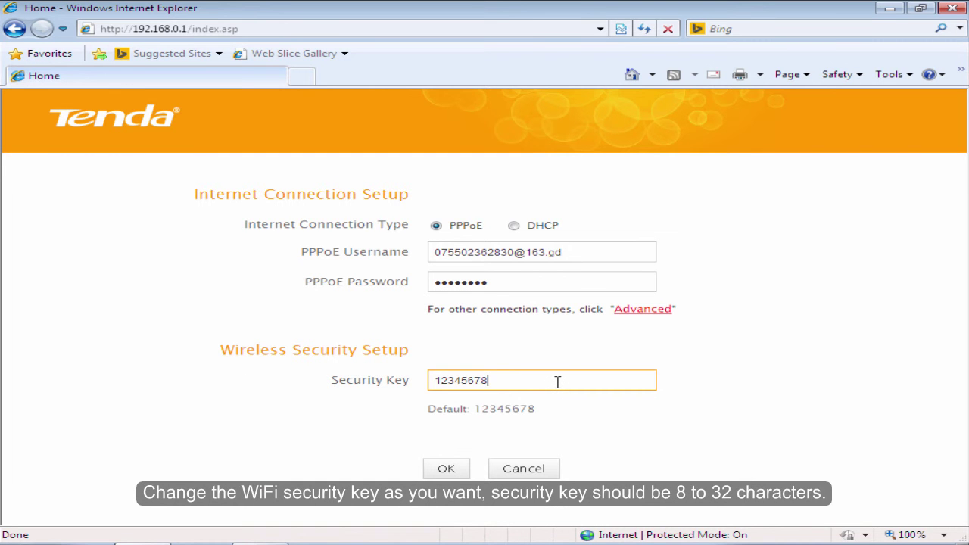
{"action": "key", "text": "BackSpace"}
{"action": "key", "text": "BackSpace"}
{"action": "key", "text": "BackSpace"}
{"action": "key", "text": "BackSpace"}
{"action": "key", "text": "BackSpace"}
{"action": "key", "text": "BackSpace"}
{"action": "key", "text": "BackSpace"}
{"action": "left_click_drag", "start_coordinate": [561, 385], "coordinate": [402, 385]}
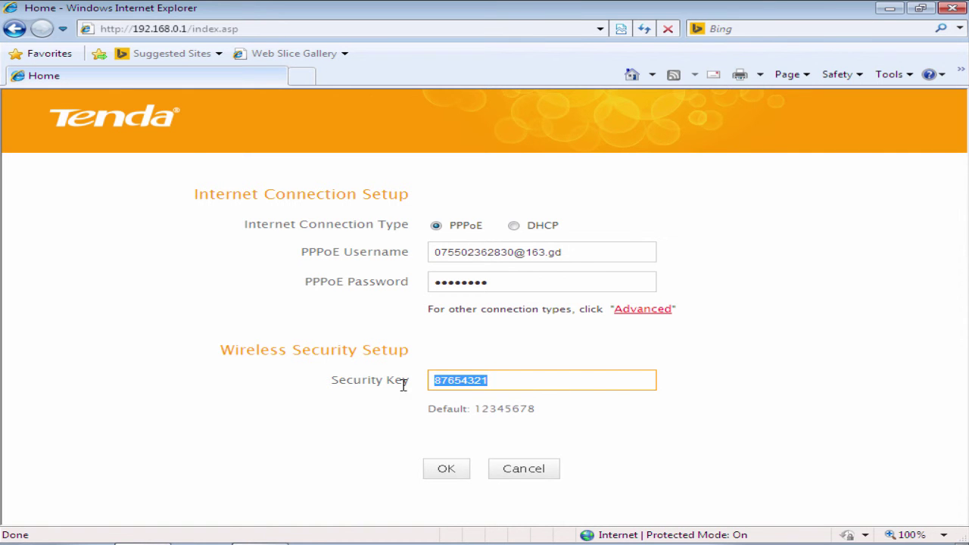
{"action": "left_click", "coordinate": [570, 390]}
{"action": "left_click", "coordinate": [571, 419]}
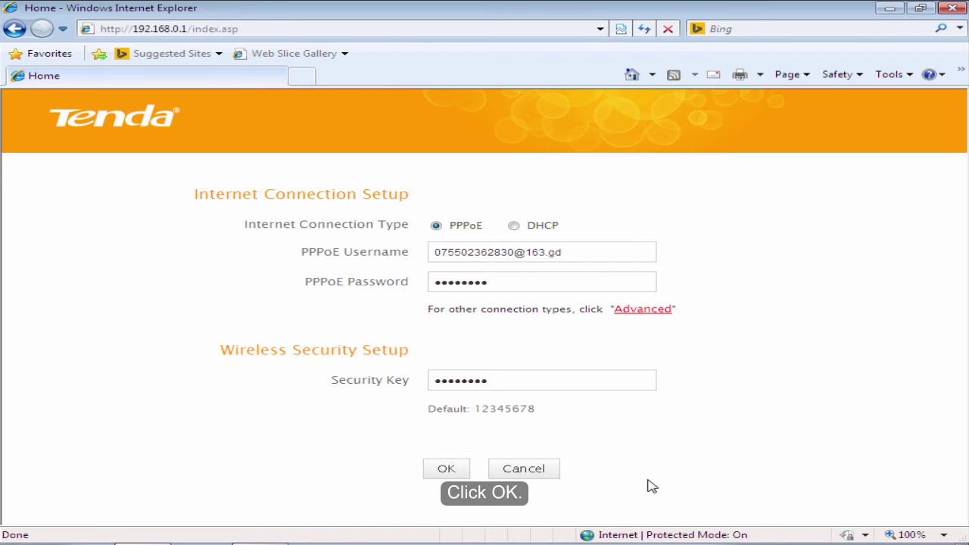
{"action": "left_click", "coordinate": [448, 476]}
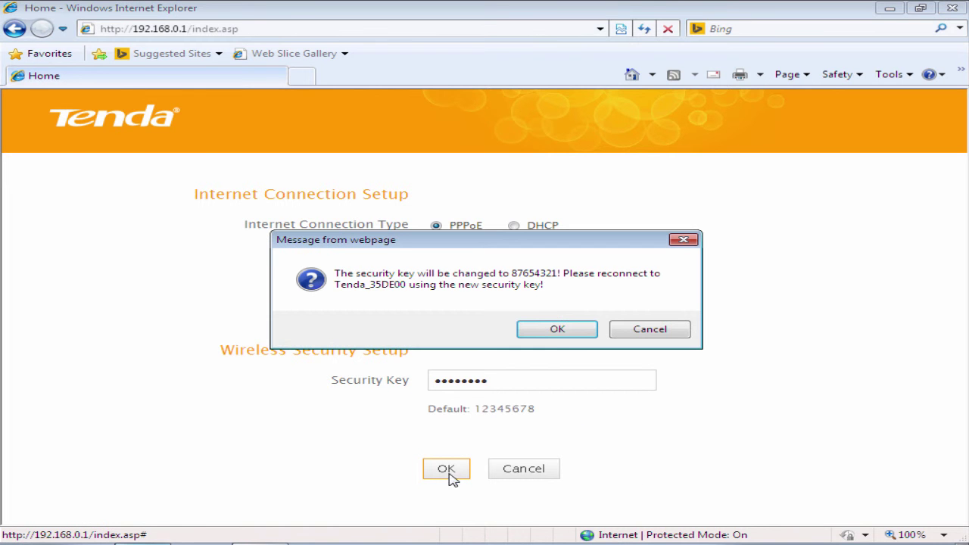
{"action": "left_click", "coordinate": [557, 330]}
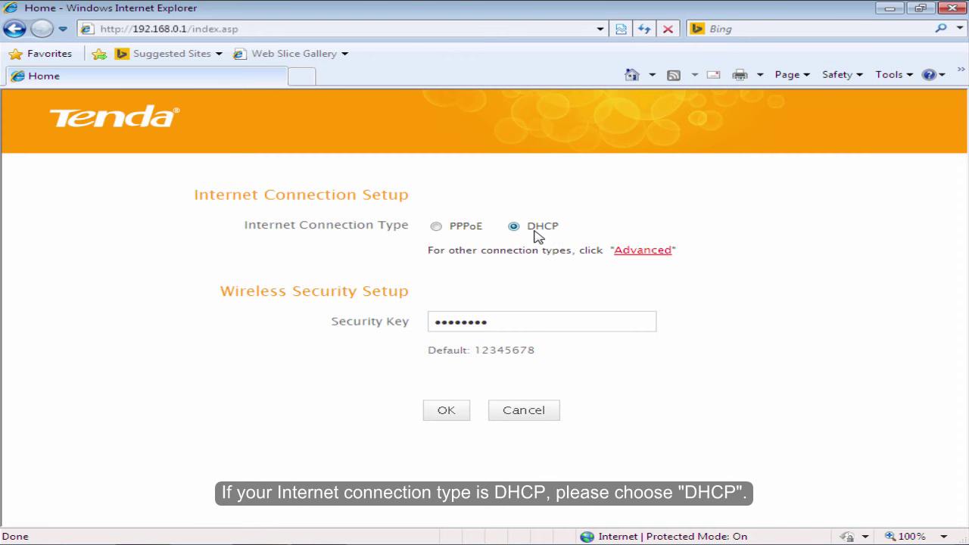
- Under DHCP, replace the Wi-Fi security key with a new numeric key, save, and confirm
{"action": "left_click", "coordinate": [508, 323]}
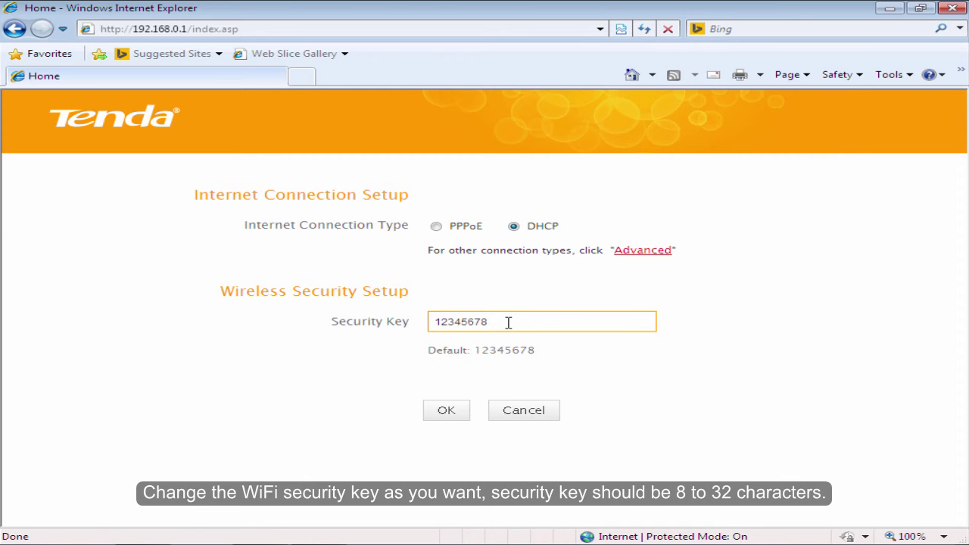
{"action": "key", "text": "BackSpace"}
{"action": "key", "text": "BackSpace"}
{"action": "key", "text": "BackSpace"}
{"action": "key", "text": "BackSpace"}
{"action": "key", "text": "BackSpace"}
{"action": "key", "text": "BackSpace"}
{"action": "key", "text": "BackSpace"}
{"action": "type", "text": "87654321"}
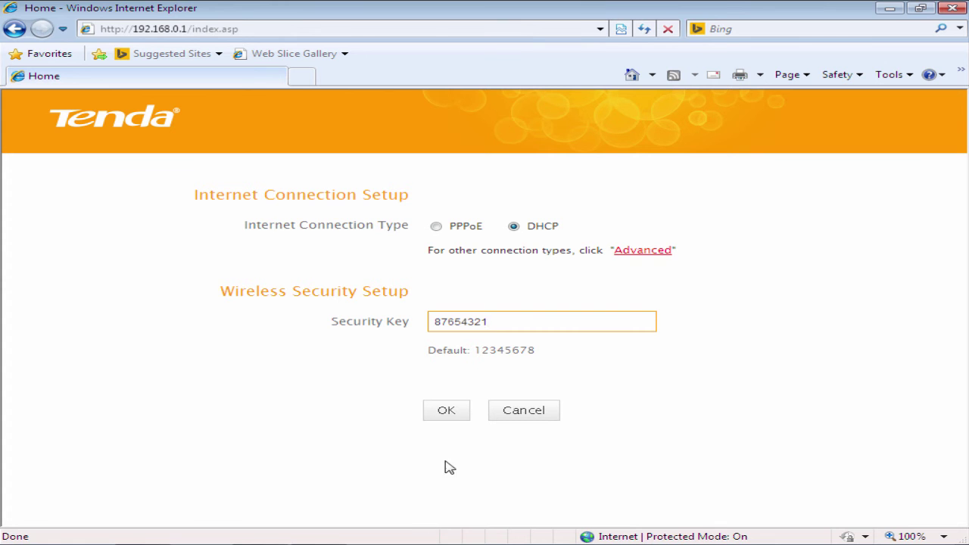
{"action": "left_click", "coordinate": [445, 413]}
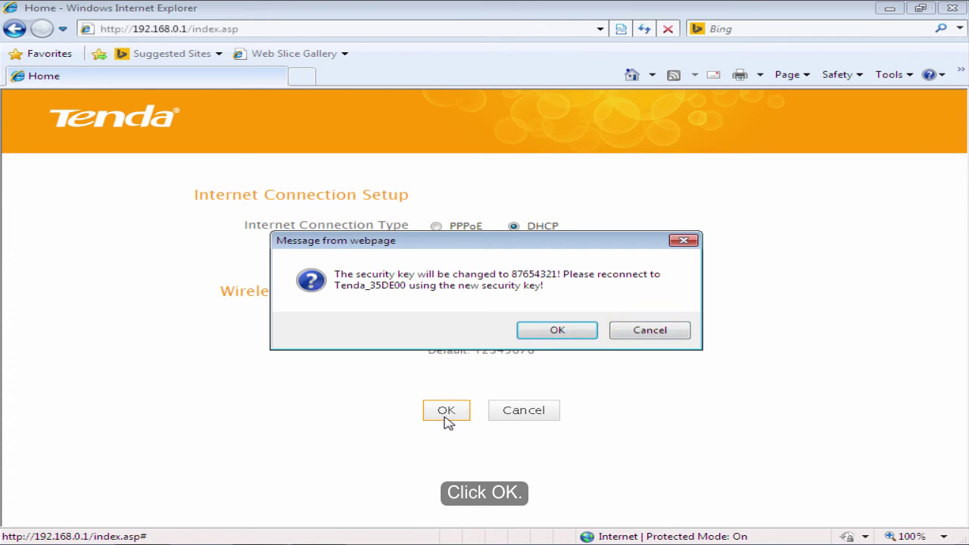
{"action": "left_click", "coordinate": [553, 334]}
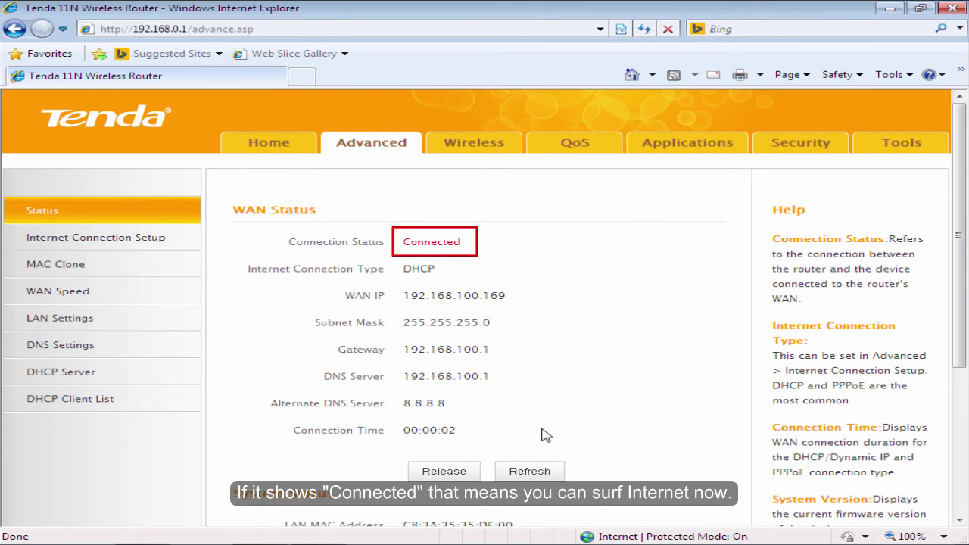
- In Wireless Basic Settings, set Primary SSID to Tenda_abc and TX Power to High, then save
{"action": "left_click", "coordinate": [477, 153]}
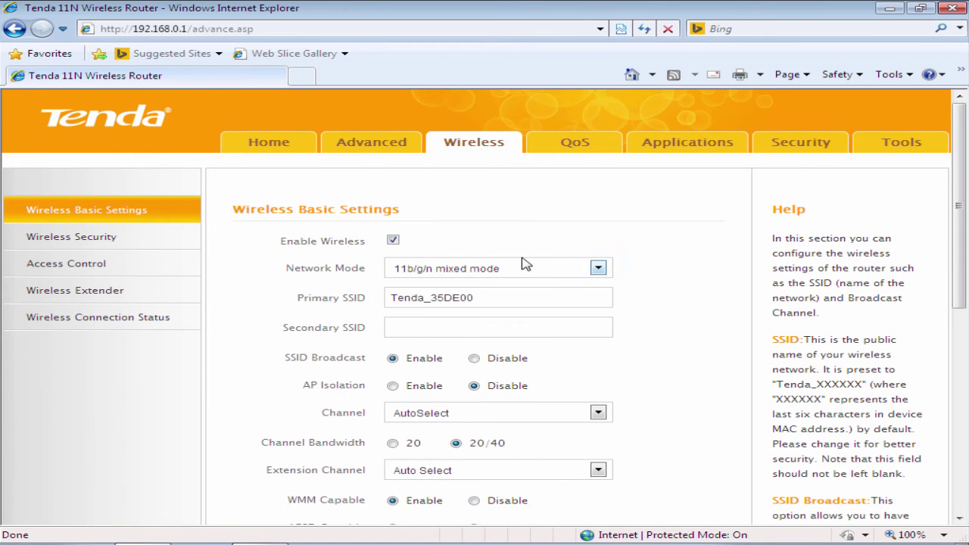
{"action": "left_click", "coordinate": [134, 212]}
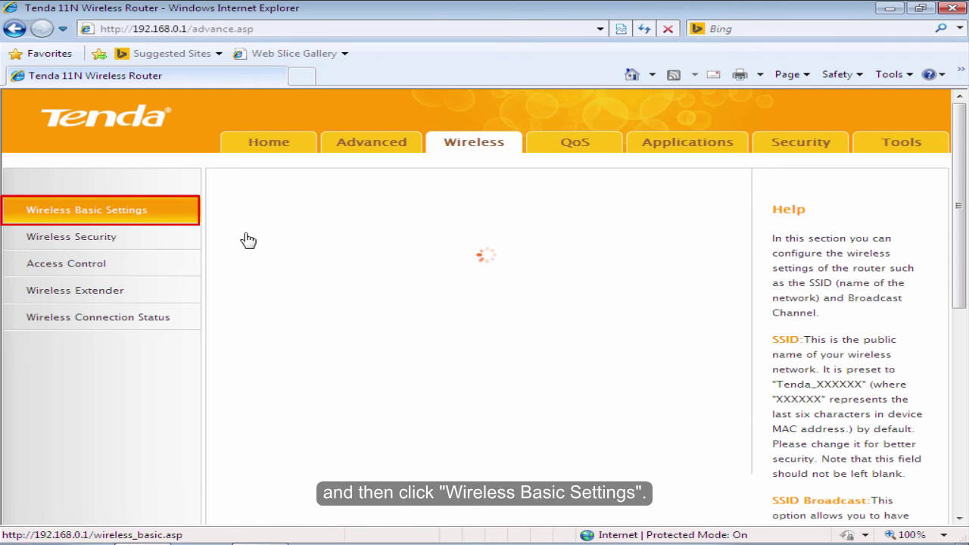
{"action": "left_click", "coordinate": [500, 299]}
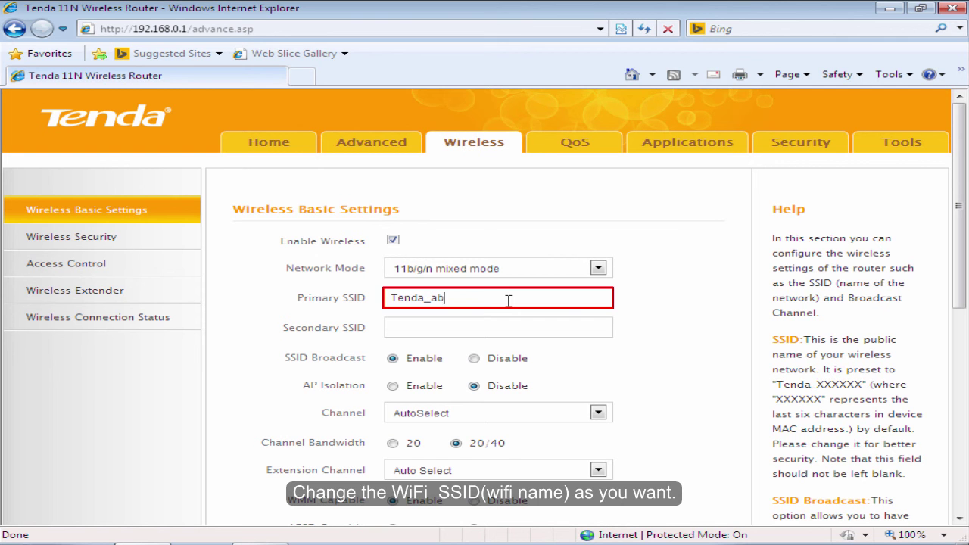
{"action": "left_click", "coordinate": [680, 325]}
{"action": "left_click_drag", "start_coordinate": [967, 174], "coordinate": [965, 249]}
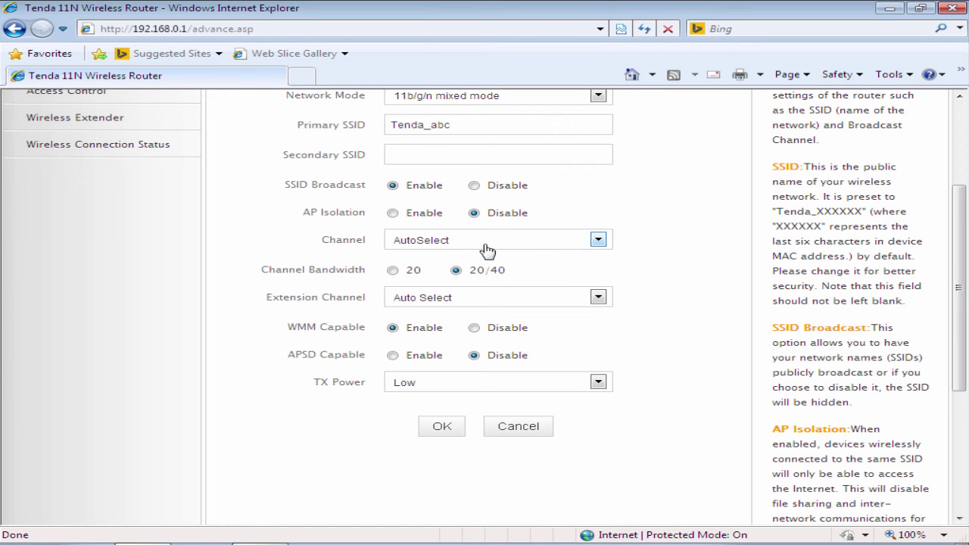
{"action": "left_click", "coordinate": [598, 383]}
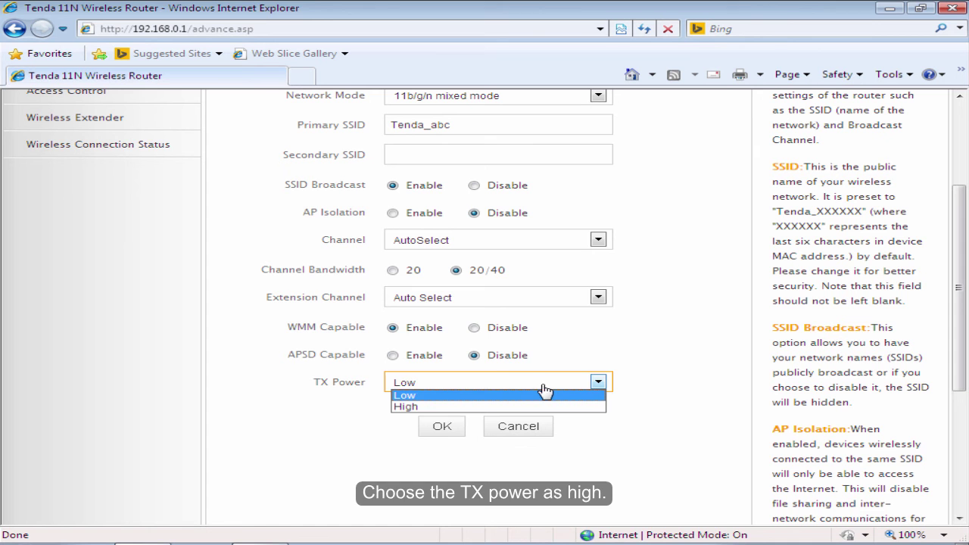
{"action": "left_click", "coordinate": [412, 409]}
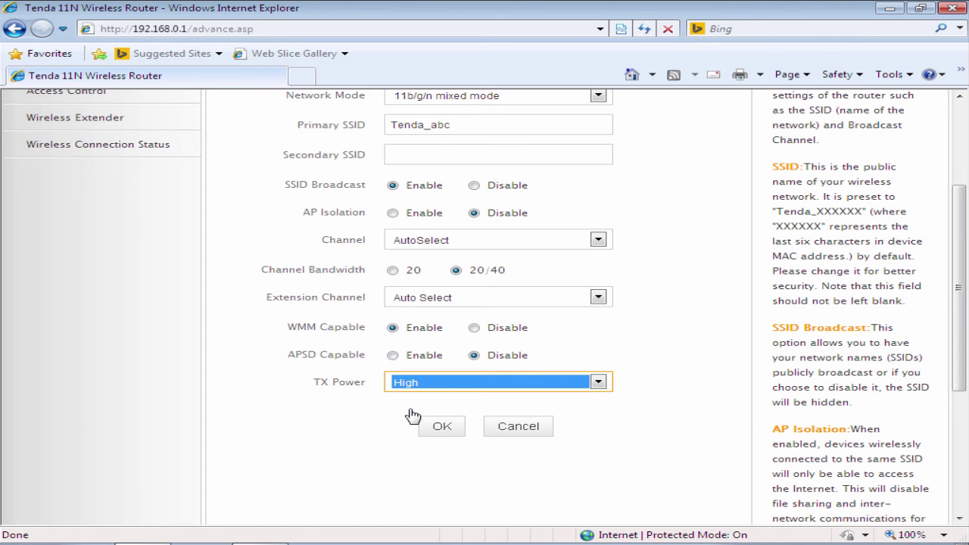
{"action": "left_click", "coordinate": [450, 433]}
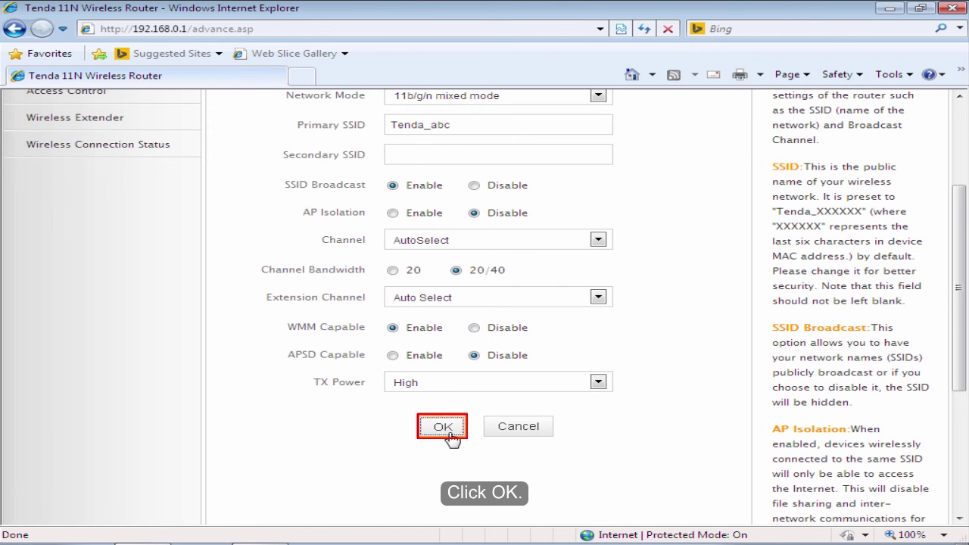
{"action": "left_click", "coordinate": [570, 334]}
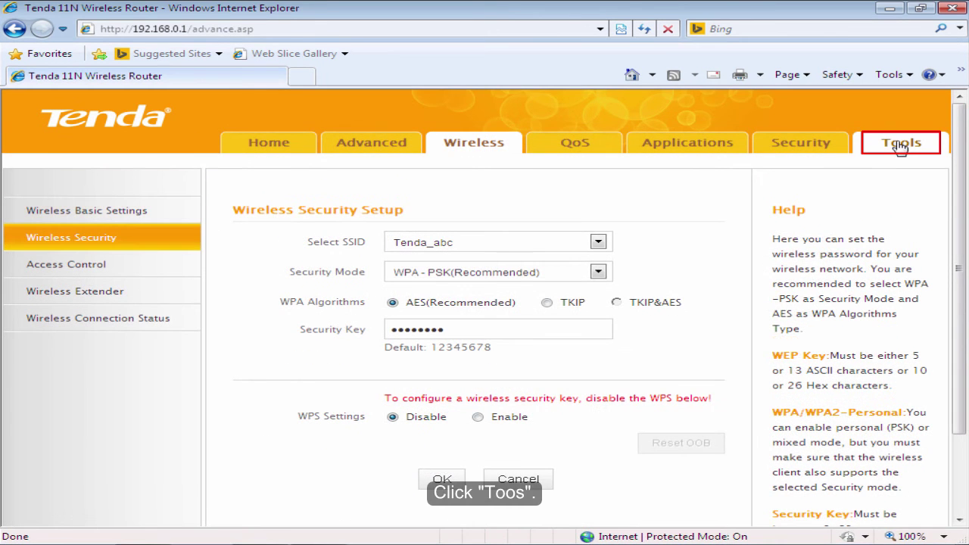
- Reboot the router from the Tools page and confirm the restart
{"action": "left_click", "coordinate": [900, 145]}
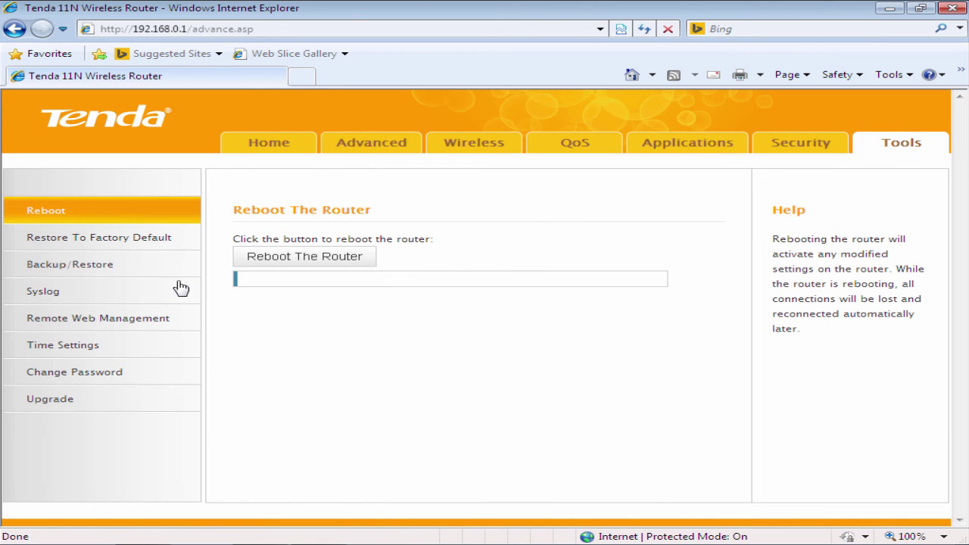
{"action": "left_click", "coordinate": [303, 271]}
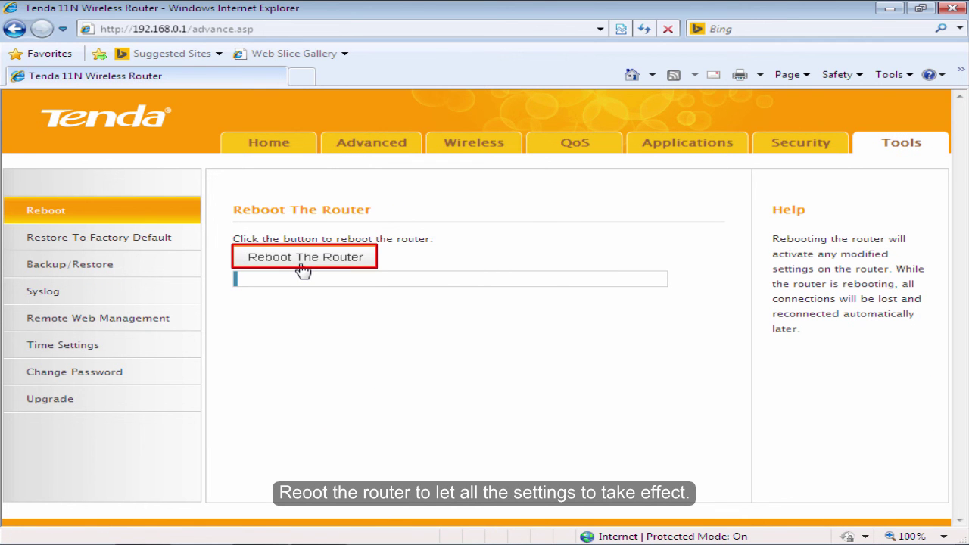
{"action": "left_click", "coordinate": [572, 332]}
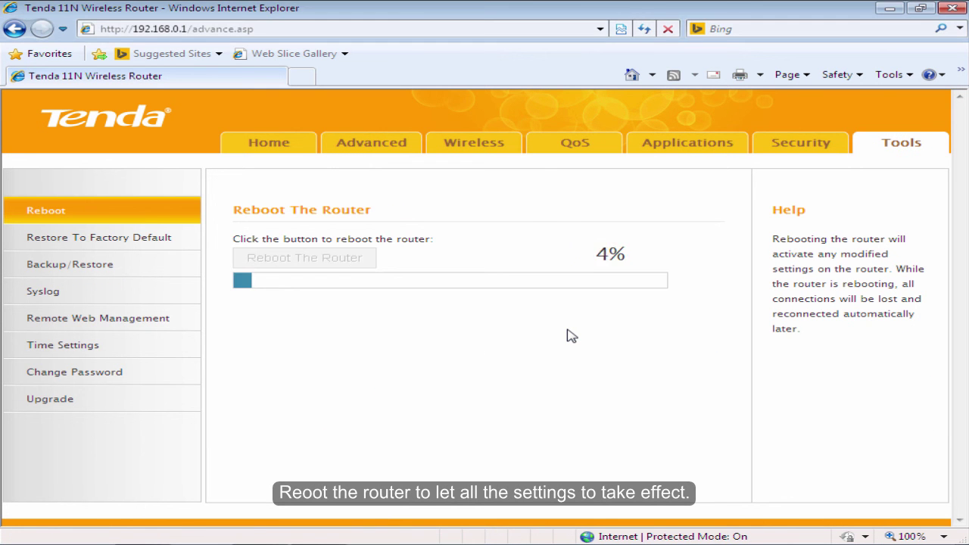